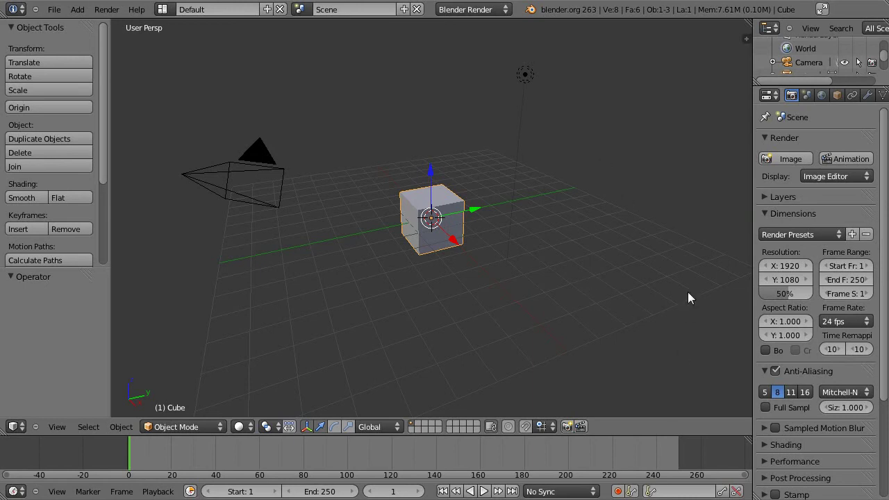
key("n")
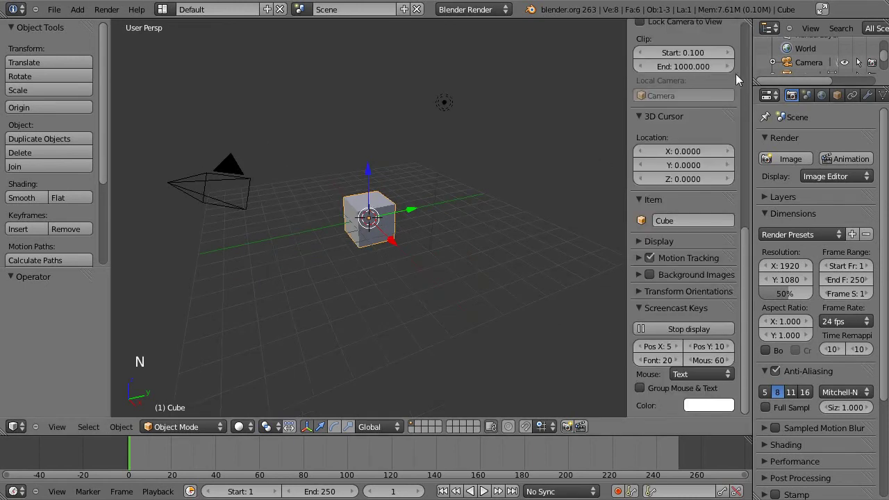
mouse_move(745, 248)
left_mouse_down()
mouse_move(732, 160)
mouse_move(736, 106)
mouse_move(751, 170)
mouse_move(747, 164)
left_mouse_up()
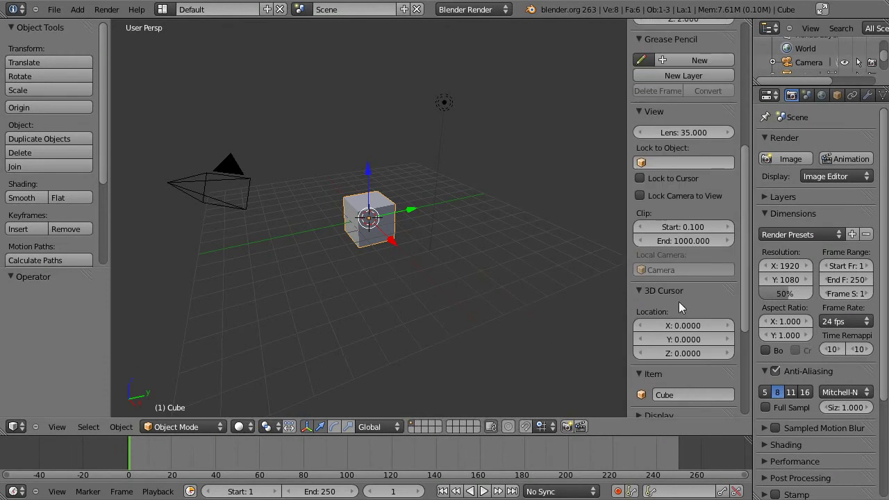
key("n")
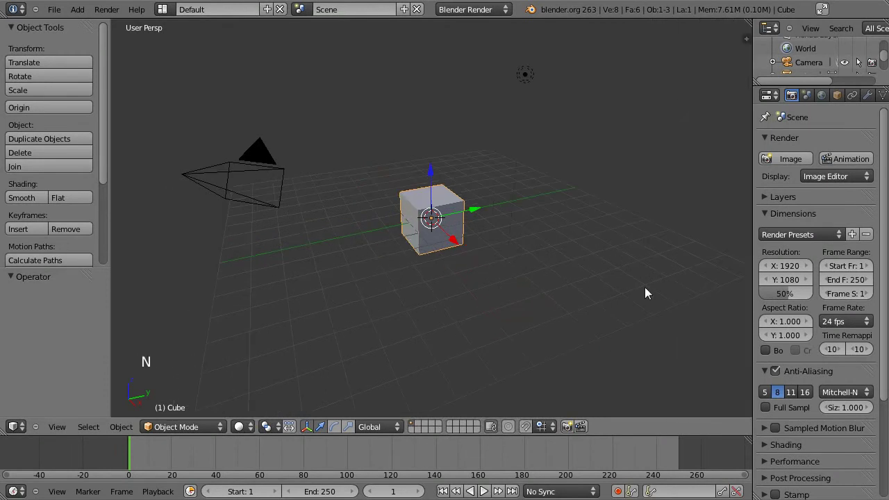
Step: Add two shape keys to the cube's mesh, Basis and Key 1
left_click(881, 95)
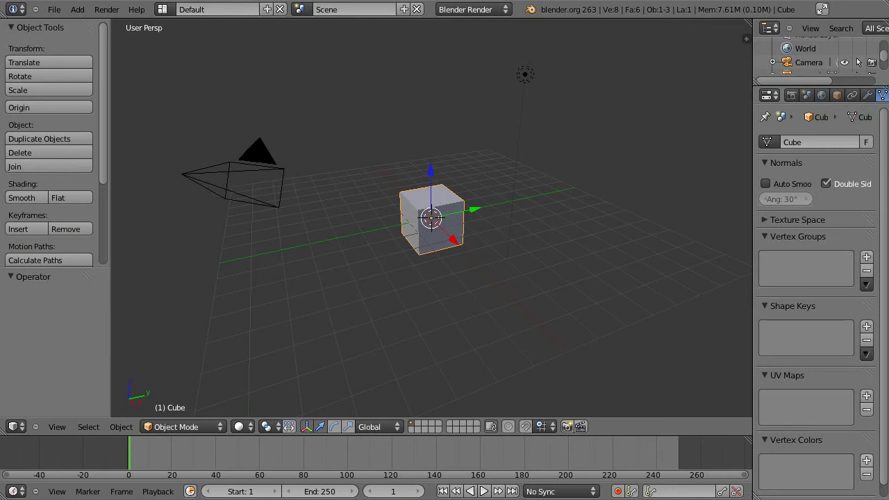
left_click(866, 326)
left_click(867, 325)
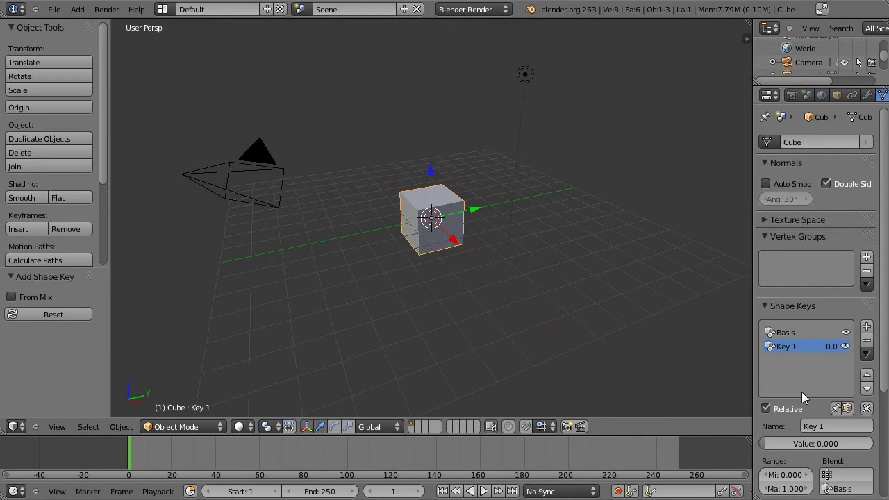
scroll(837, 362, "down", 4)
scroll(837, 362, "up", 2)
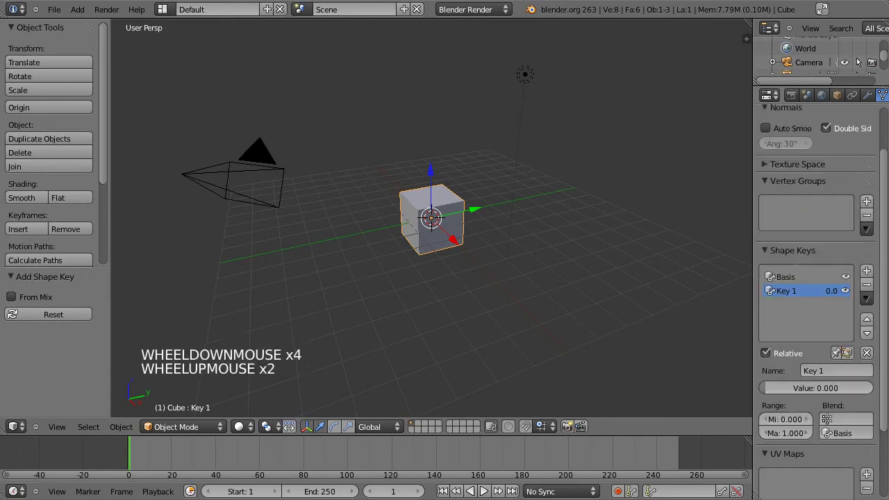
scroll(838, 362, "down", 3)
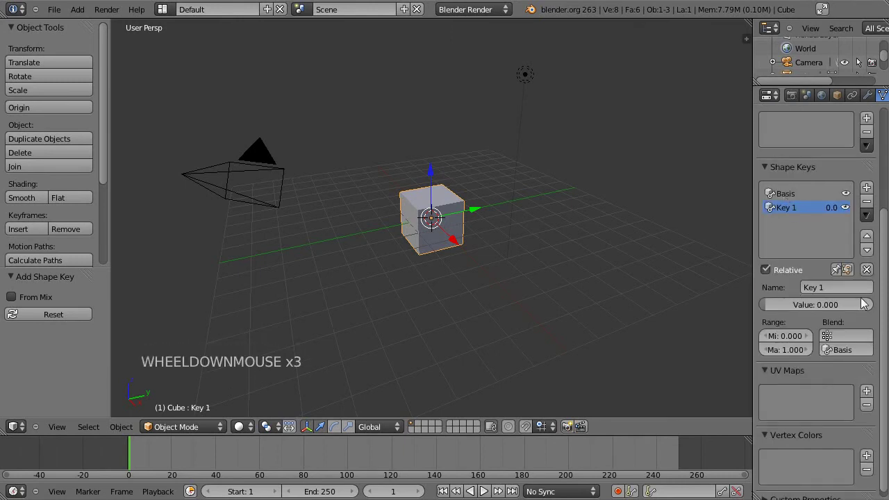
Step: With Key 1 active, edit the cube's mesh and scale down one top edge by its two vertices
left_click(787, 208)
left_click(788, 211)
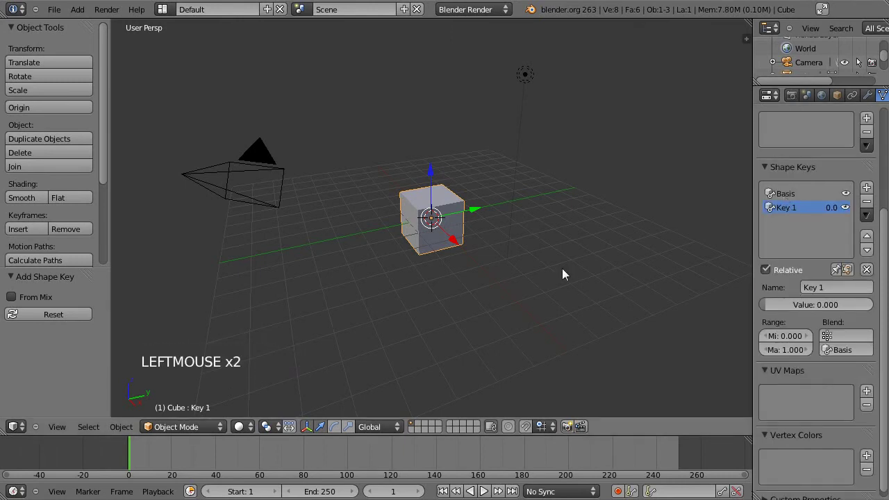
key("Tab")
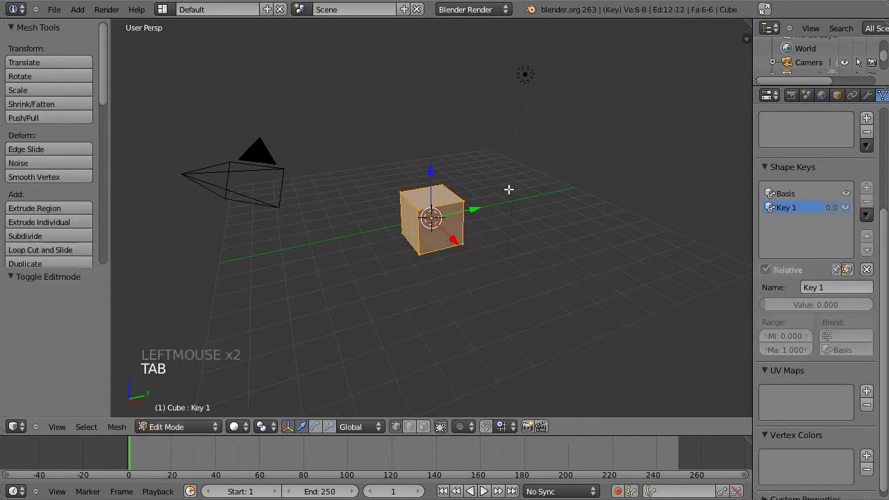
right_click(424, 208)
right_click(404, 194, "shift")
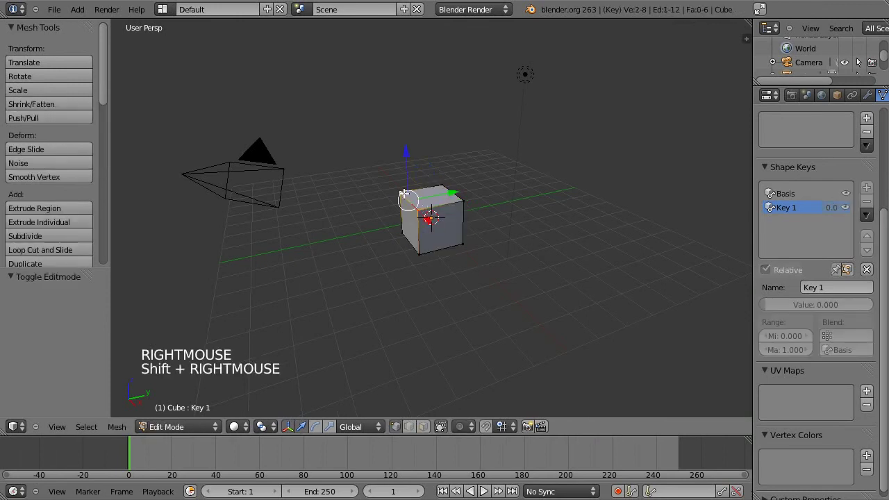
key("s")
left_click(479, 197)
Step: Move the scaled-down top edge freely toward the cube's centre and back out near its upper corner
key("g")
left_click(476, 221)
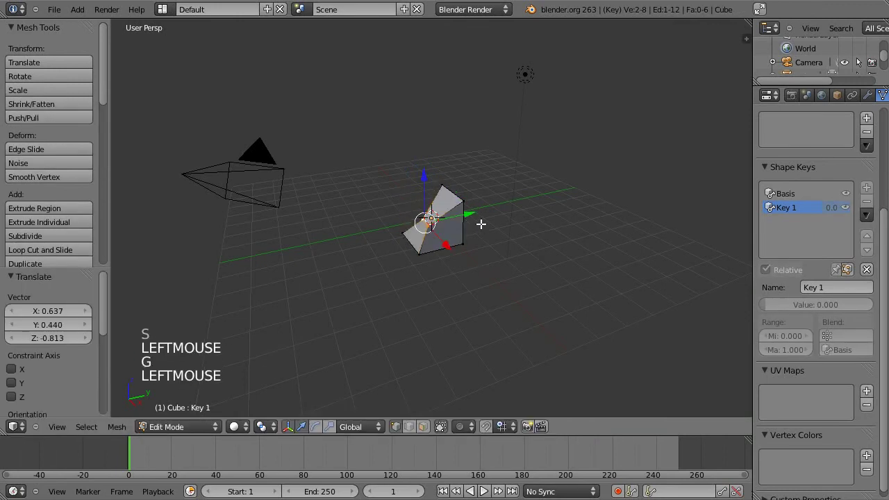
key("g")
left_click(621, 256)
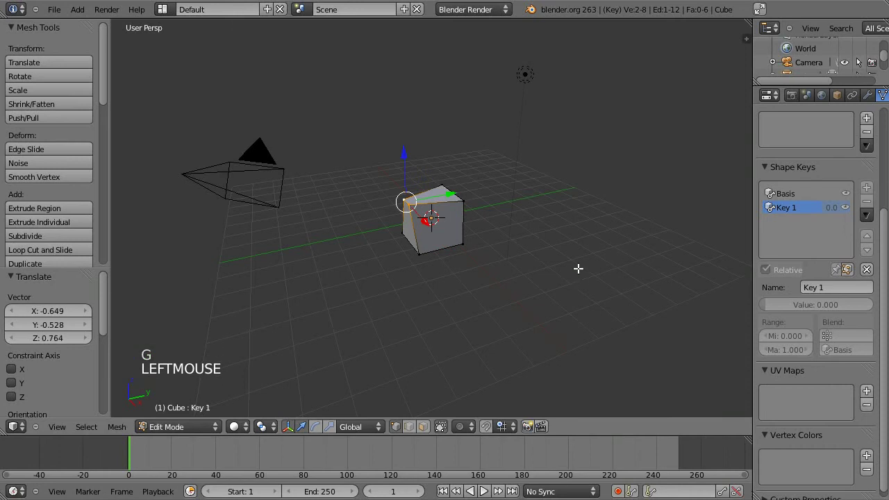
Step: Move the selected edge about 2.575 units along the X axis and leave mesh editing
key("g")
key("x")
left_click(447, 241)
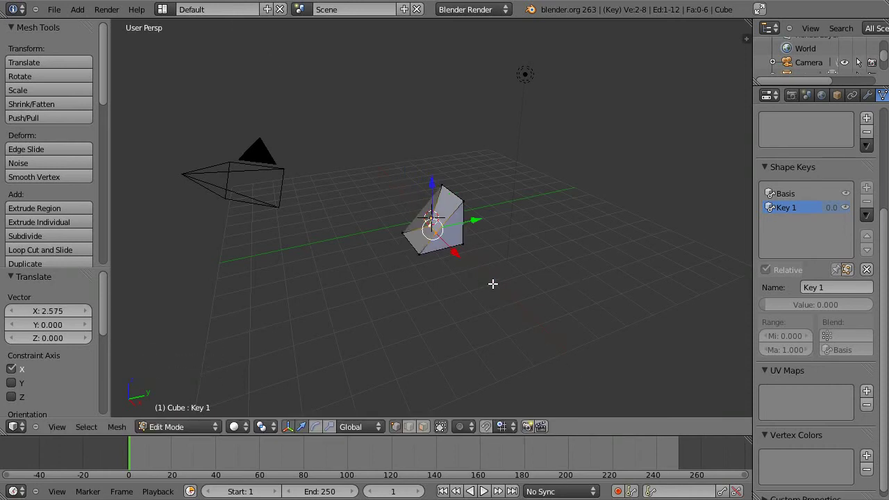
key("Tab")
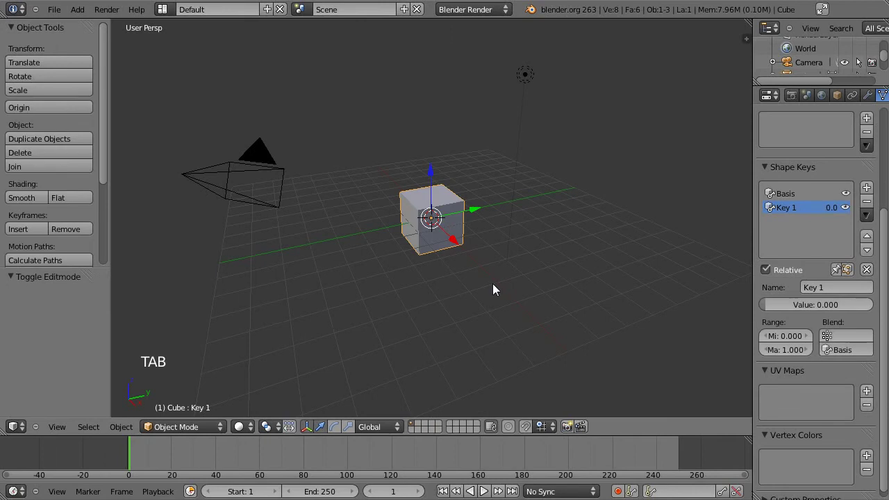
Step: Try adjusting Key 1's value and add a driver to it
left_click(770, 306)
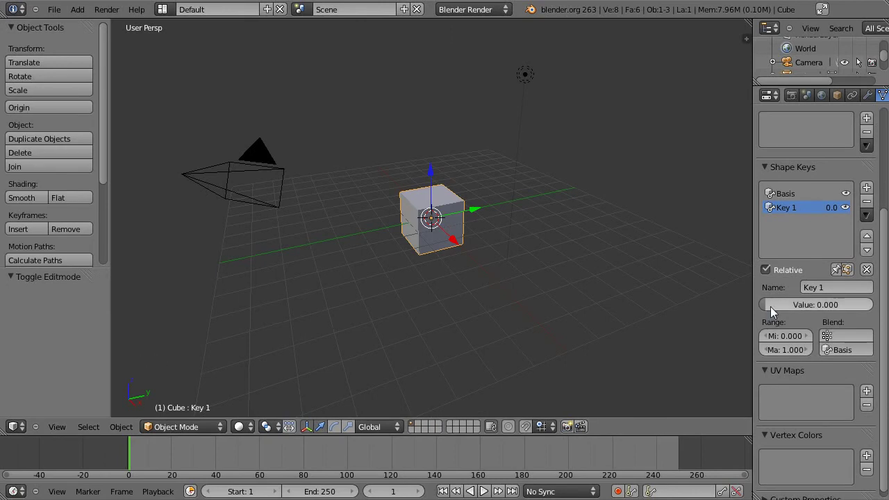
left_click_drag(759, 316, 676, 335)
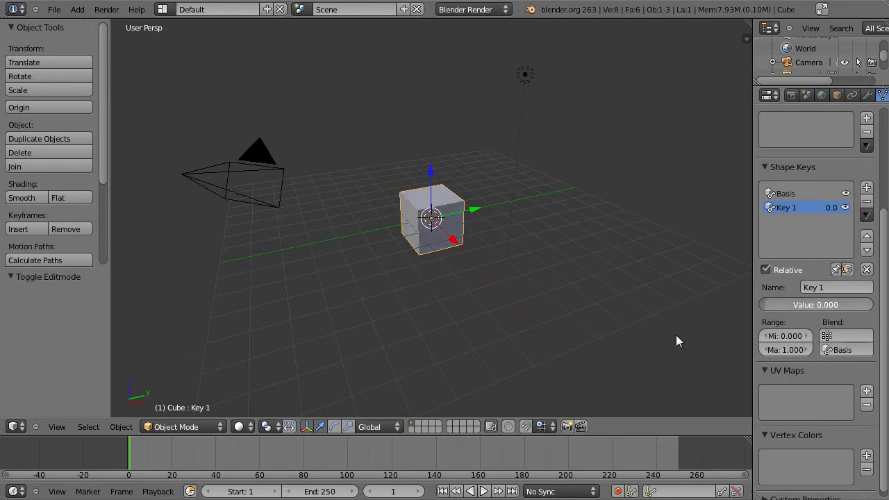
right_click(828, 305)
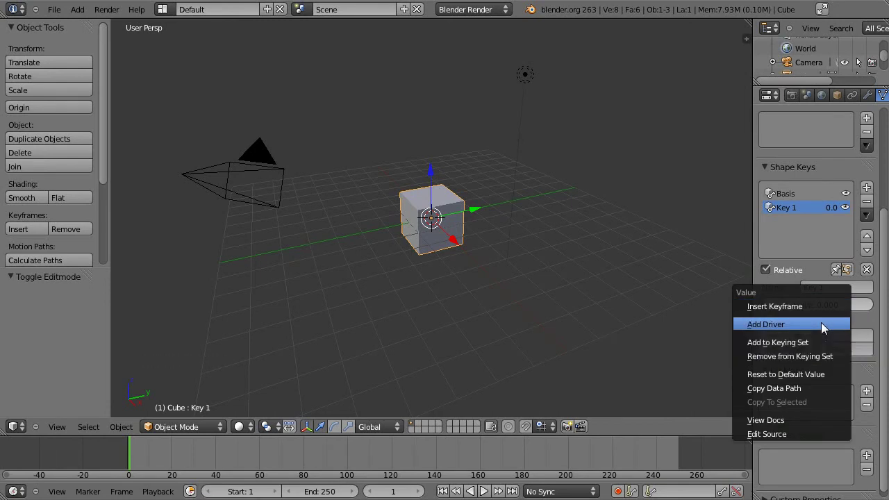
left_click(821, 323)
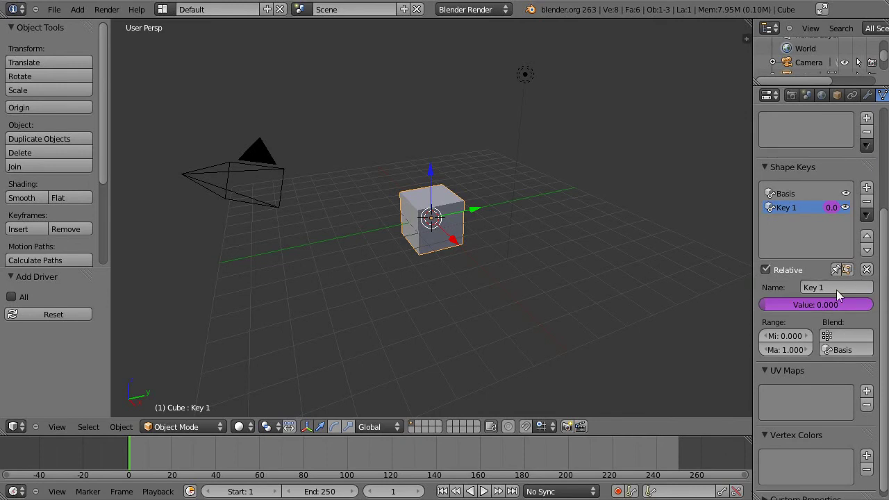
Step: Add a custom property to the Cube object and copy the property's data path
left_click(839, 95)
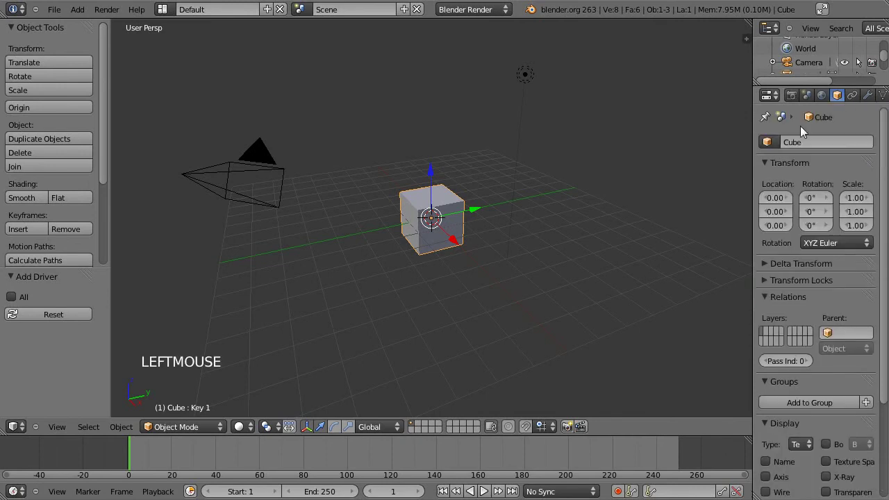
scroll(798, 254, "down", 12)
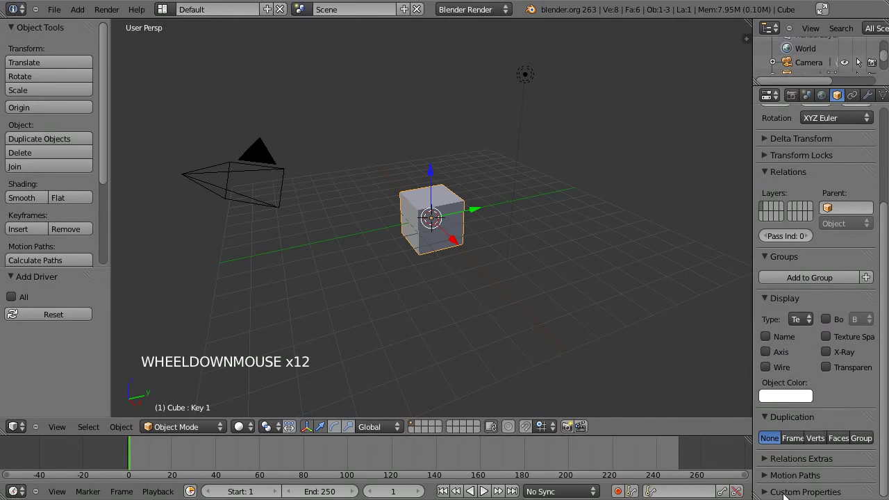
scroll(827, 434, "down", 4)
left_click(772, 491)
scroll(804, 447, "down", 5)
left_click(816, 490)
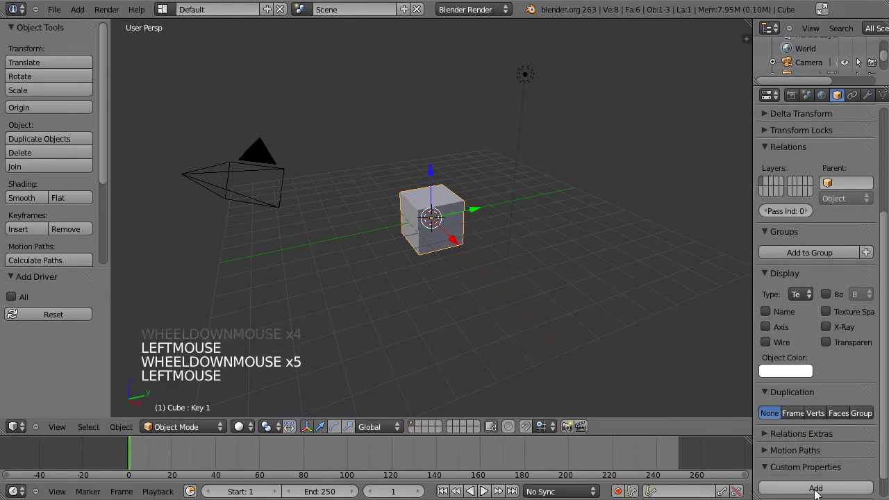
scroll(816, 490, "down", 5)
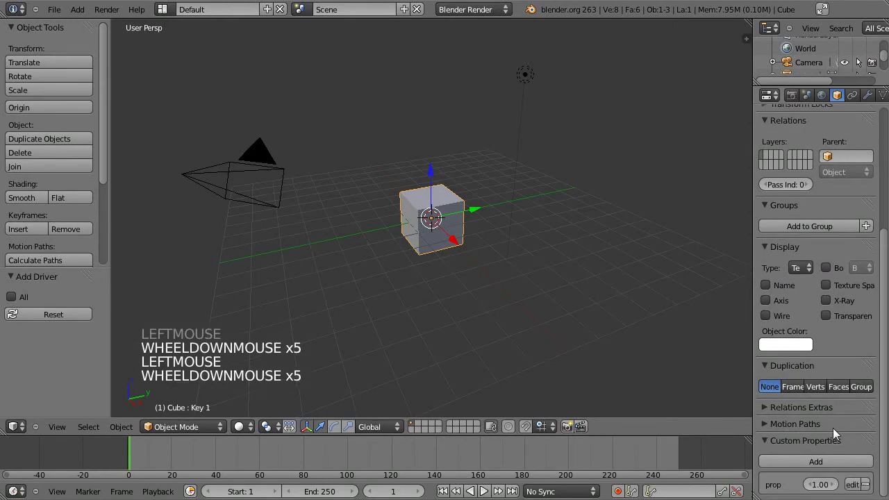
right_click(819, 486)
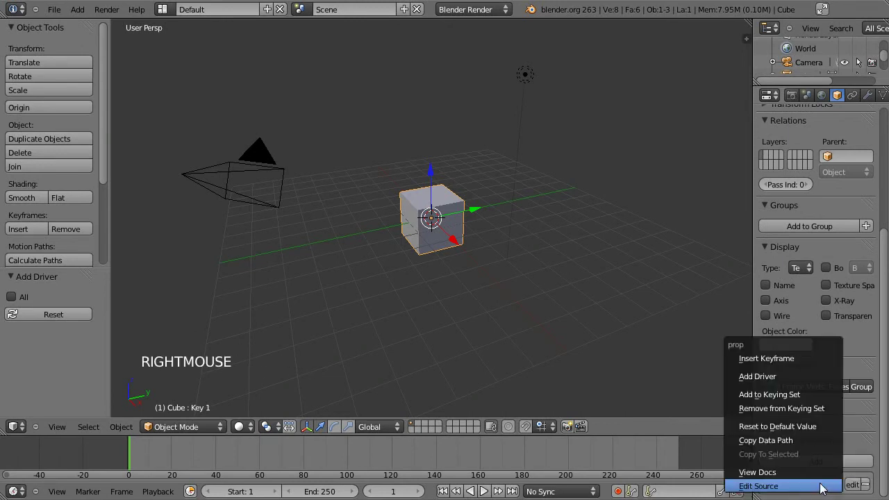
left_click(817, 439)
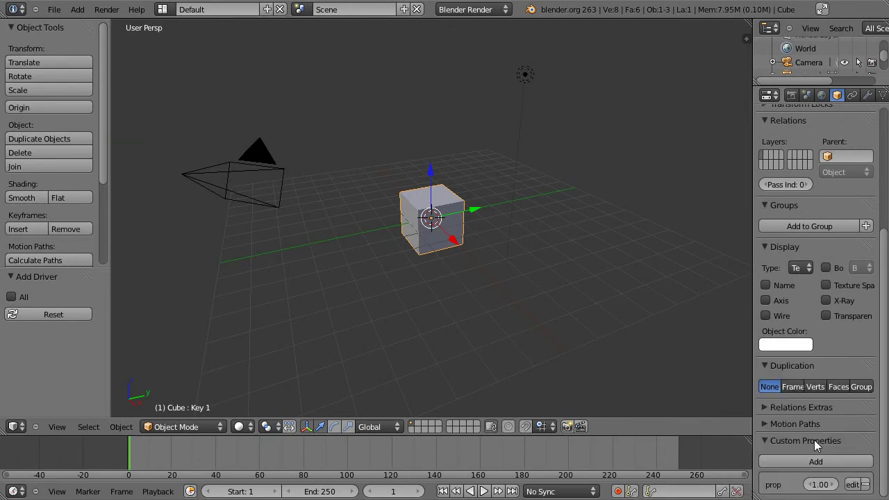
Step: Split the 3D view into two side-by-side areas and turn the new one into a Graph Editor
left_click(4, 430)
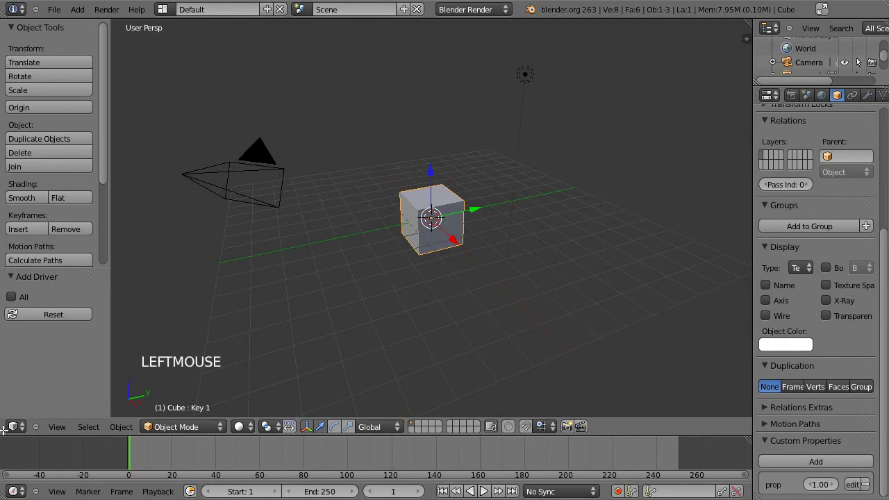
left_click_drag(3, 430, 321, 436)
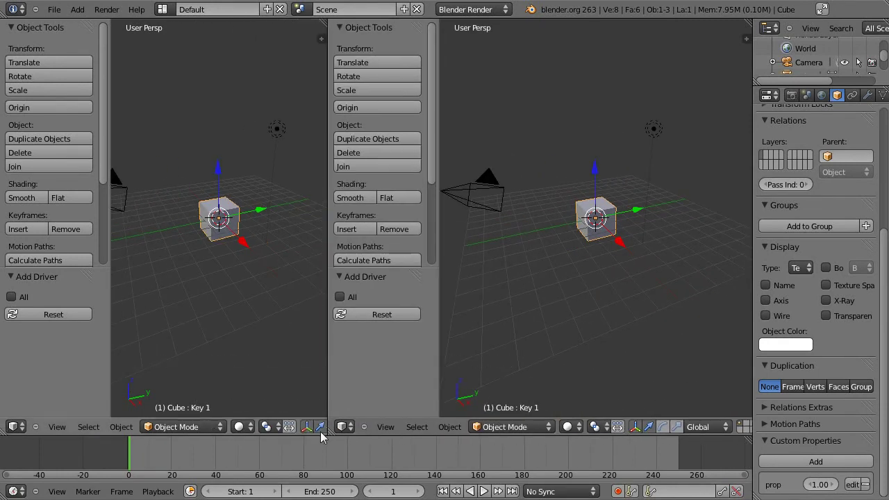
left_click(15, 426)
left_click(16, 426)
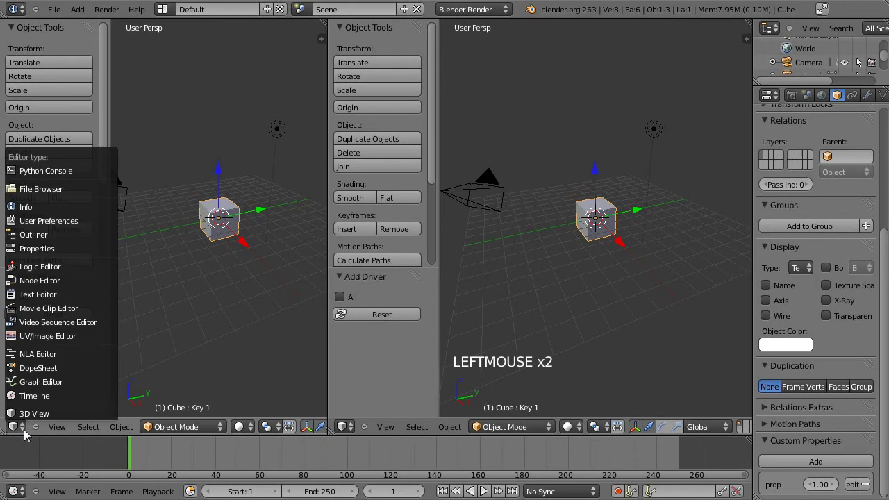
left_click(76, 389)
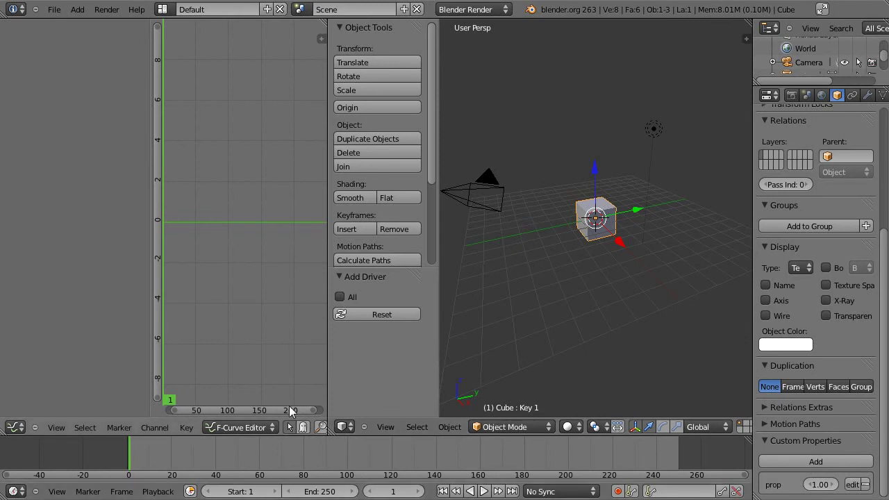
Step: Set the Graph Editor to Drivers mode and select the Value (Key 1) channel under the cube's Key
left_click(250, 429)
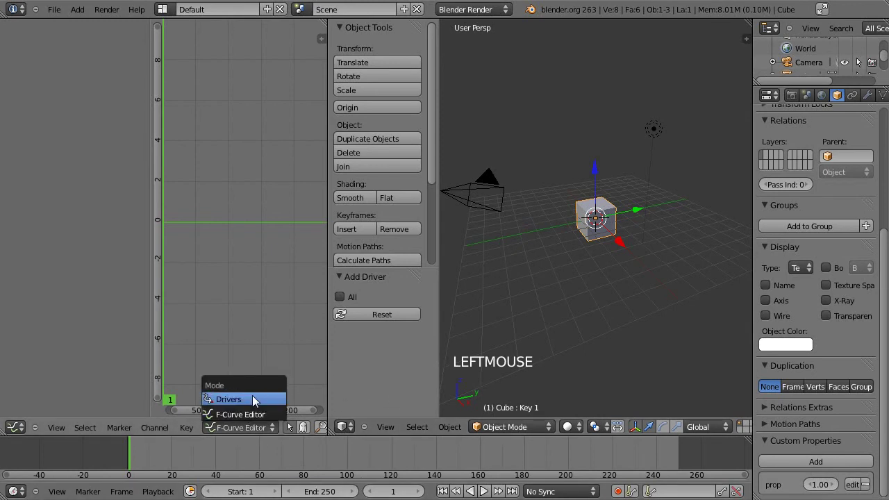
left_click(252, 397)
left_click(9, 43)
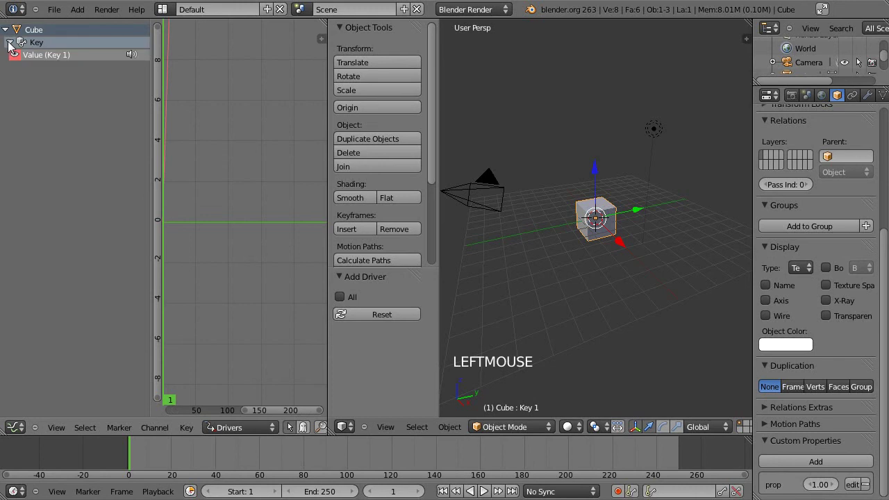
left_click(54, 53)
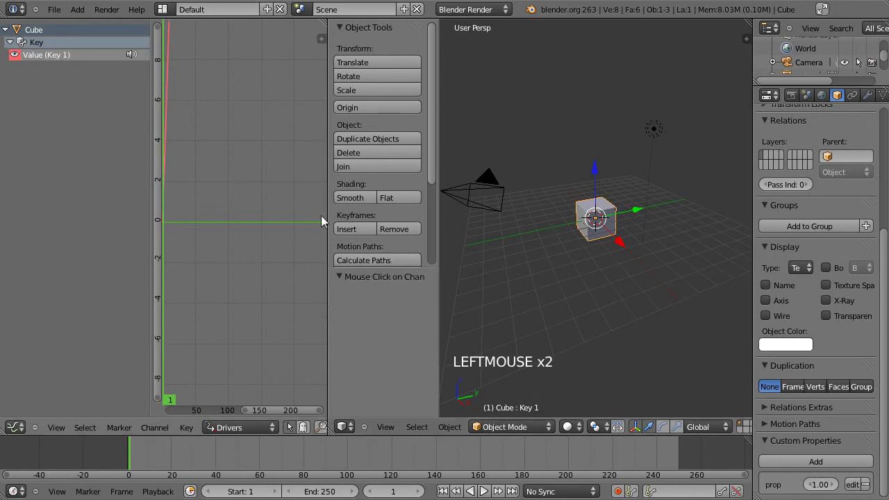
Step: Widen the Graph Editor and bring up the driver settings for the Value (Key 1) channel
left_click_drag(325, 208, 447, 209)
key("n")
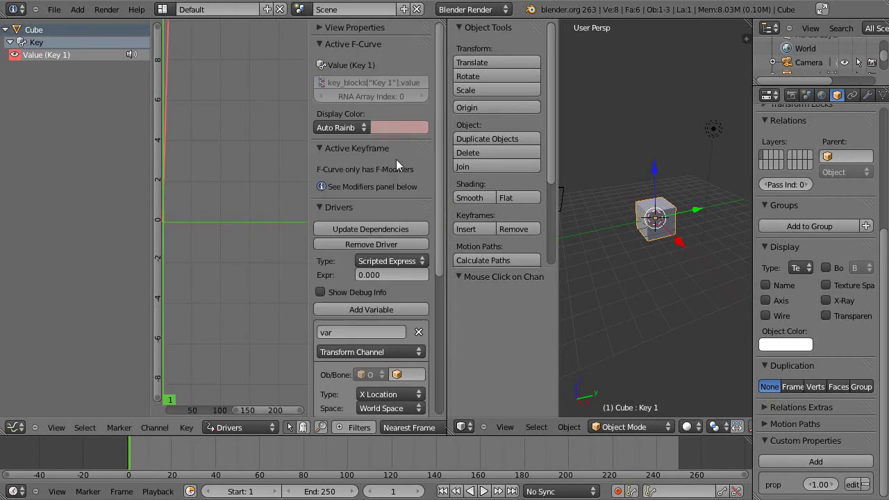
left_click_drag(441, 187, 417, 208)
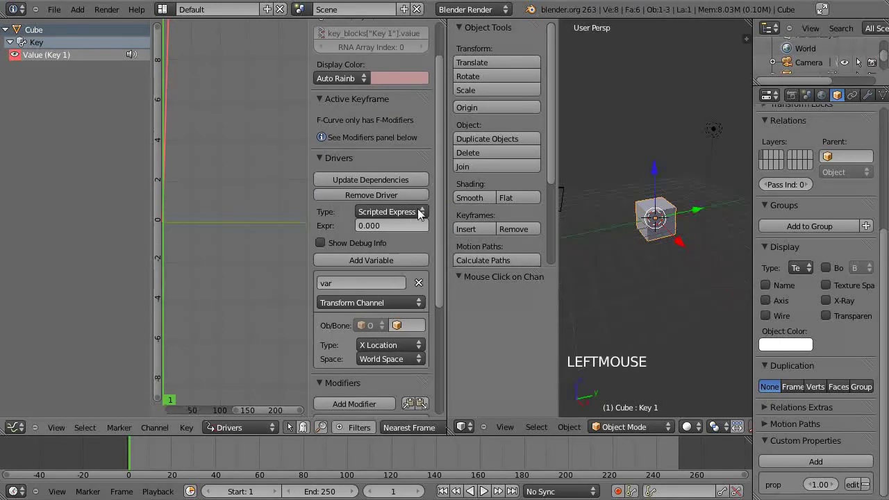
left_click(52, 55)
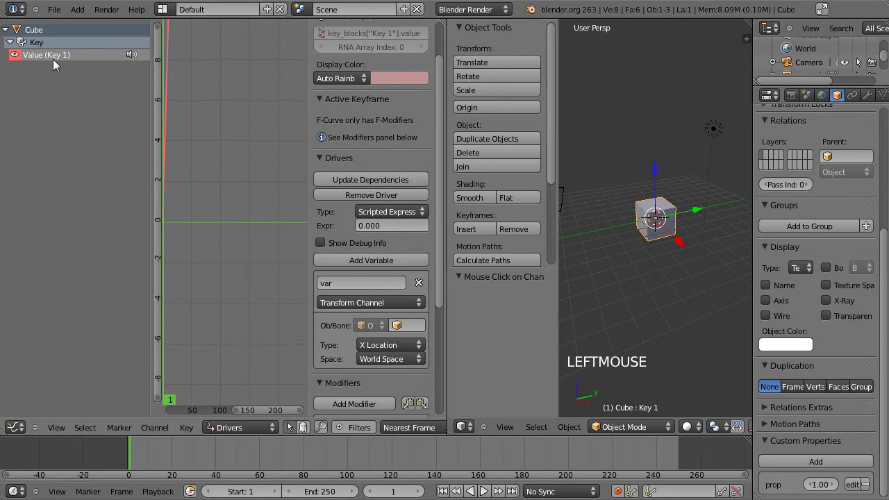
Step: Set the Key 1 driver's type to Averaged Value and its variable's type to Single Property
left_click(419, 210)
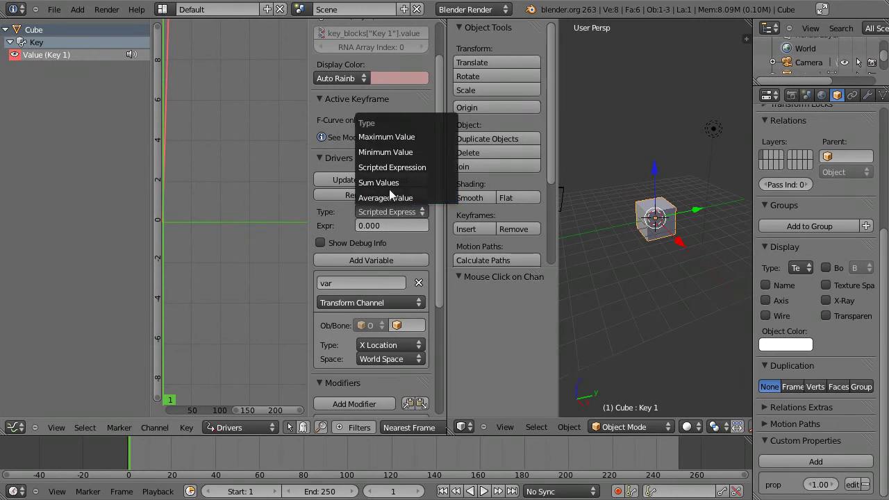
left_click(387, 197)
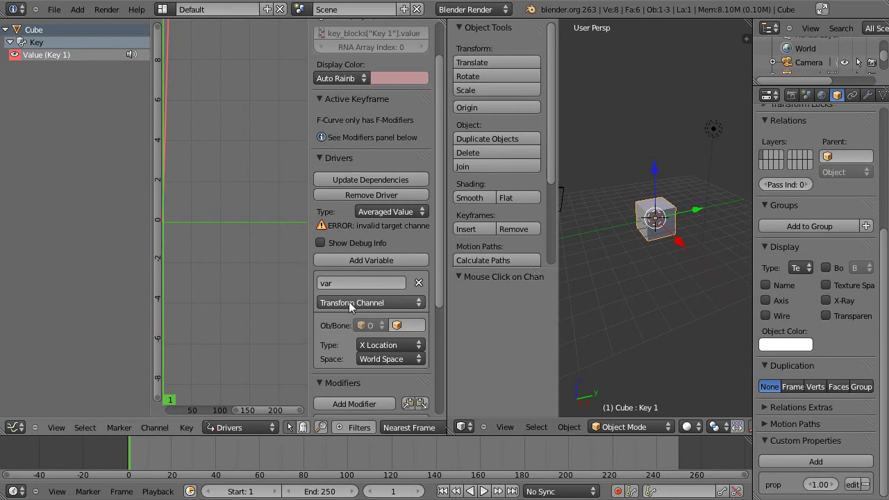
left_click(417, 303)
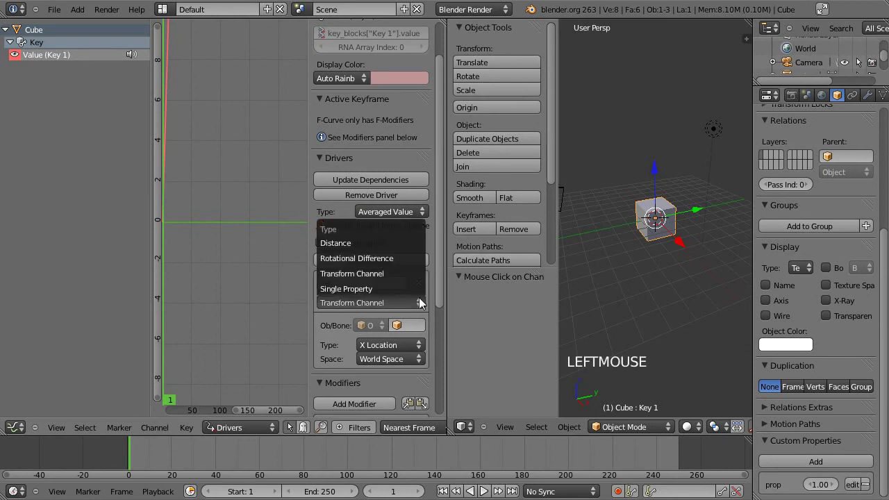
left_click(394, 287)
scroll(402, 319, "down", 2)
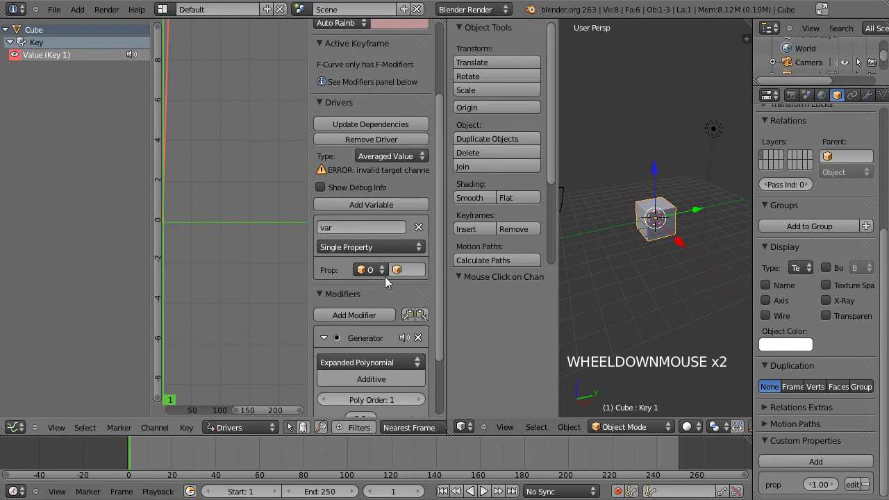
Step: Target the driver variable at the Cube object with the path ["prop"], and scrub the custom property to 3.96 to test it
left_click(417, 270)
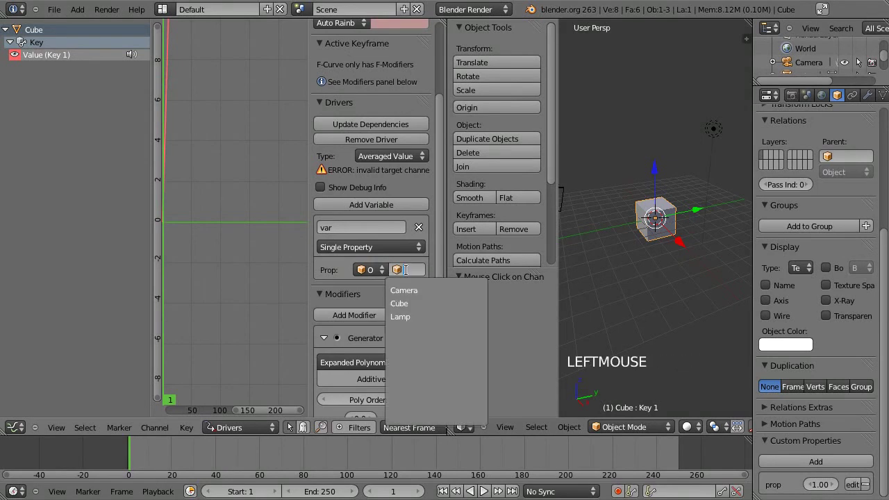
left_click(407, 303)
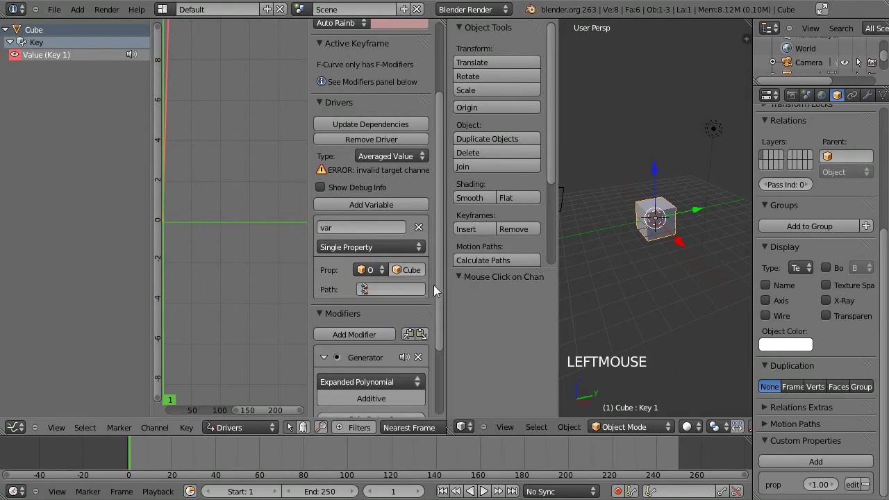
left_click(384, 289)
type("[\"prop\"]")
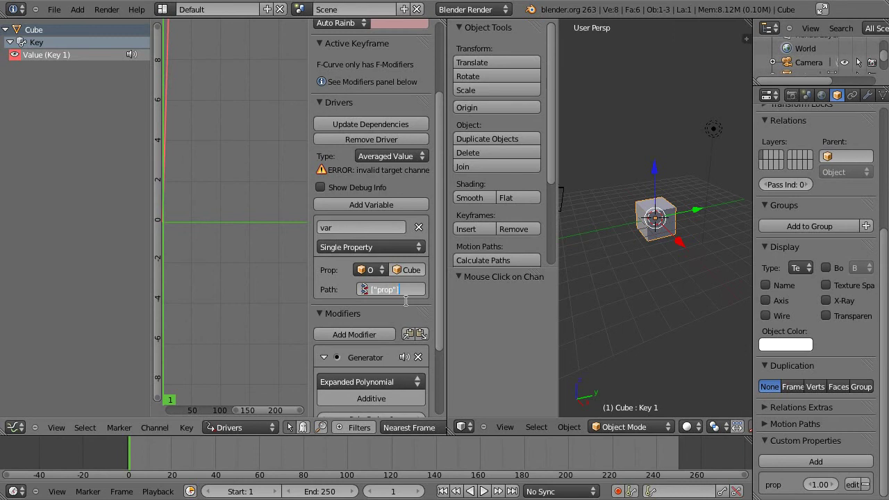
key("Return")
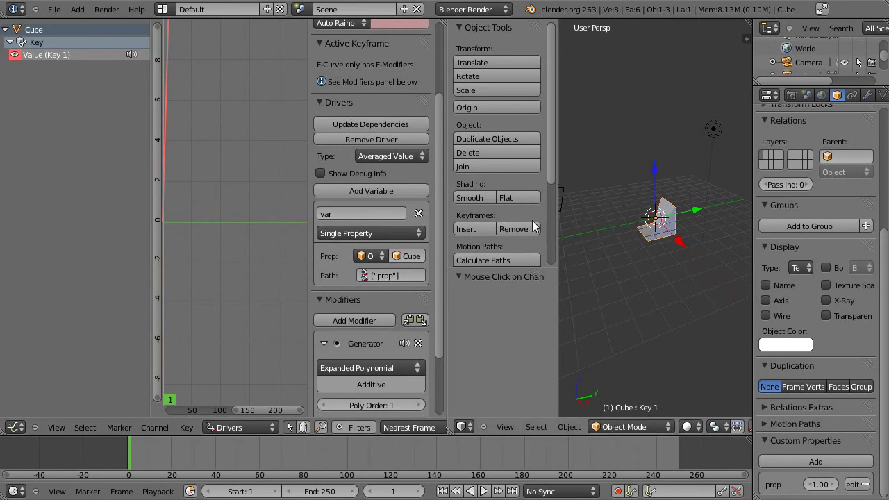
mouse_move(822, 488)
left_mouse_down()
mouse_move(833, 491)
mouse_move(826, 485)
left_mouse_up()
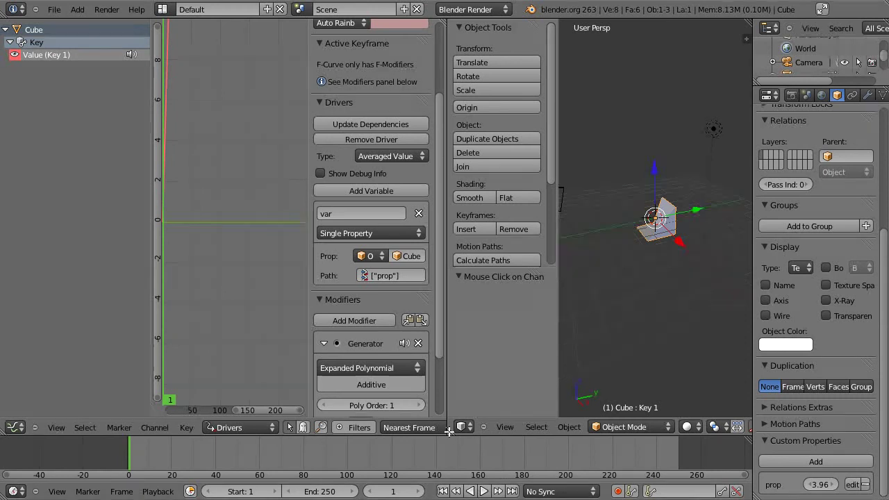
Step: Merge the Graph Editor area back into the 3D view and expand the Properties section in the view's sidebar
left_click_drag(449, 431, 414, 288)
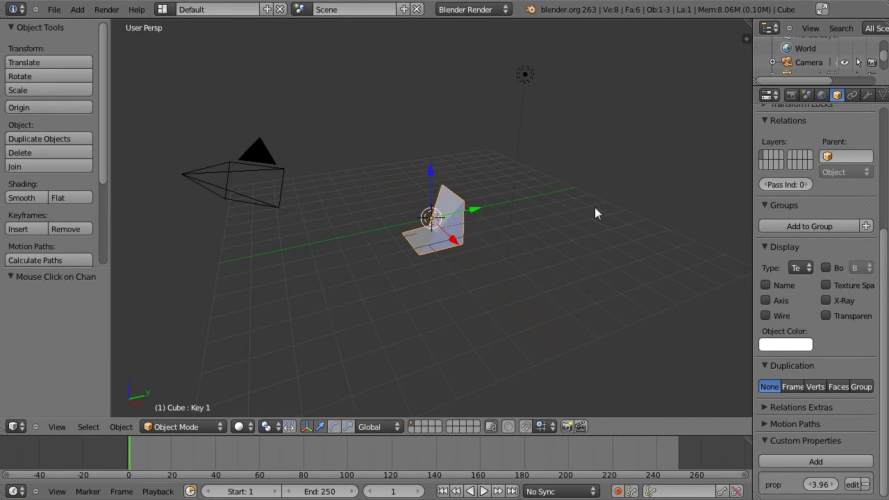
key("n")
scroll(676, 298, "down", 4)
scroll(676, 302, "down", 3)
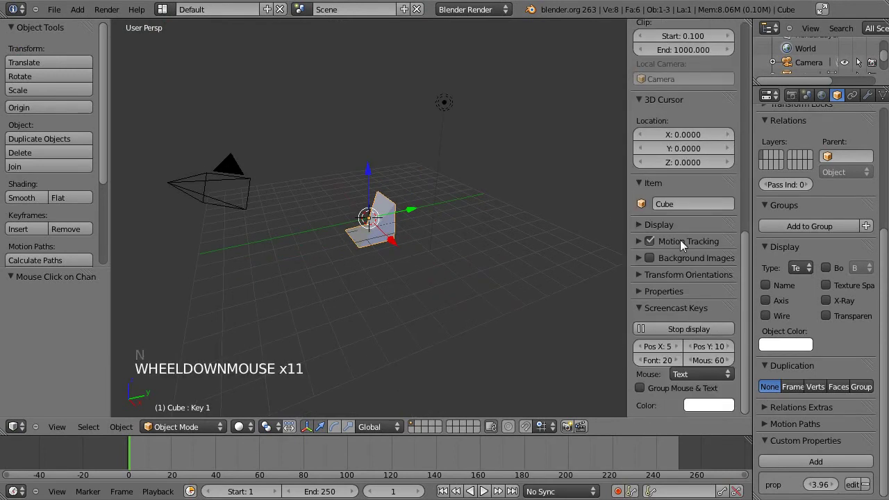
left_click(651, 291)
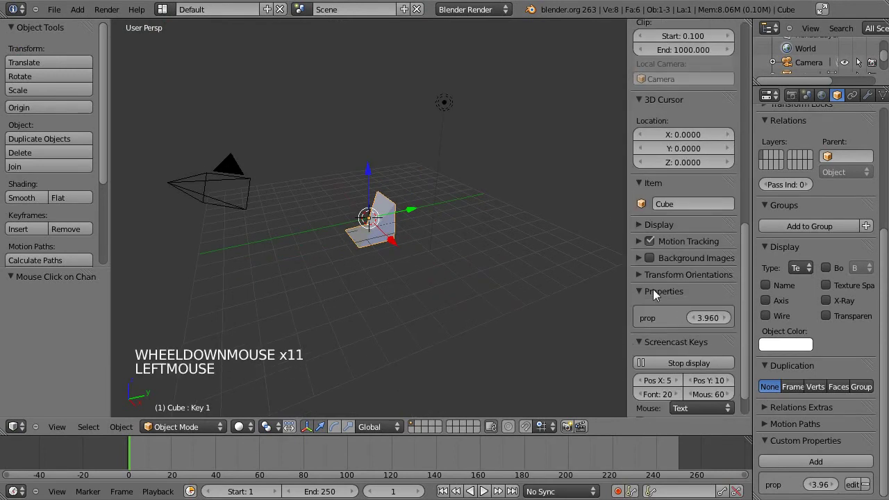
Step: Collapse the expanded sidebar sections other than Properties, and scrub the prop value up to about 181.39
left_click(659, 343)
scroll(664, 173, "up", 3)
left_click(666, 203)
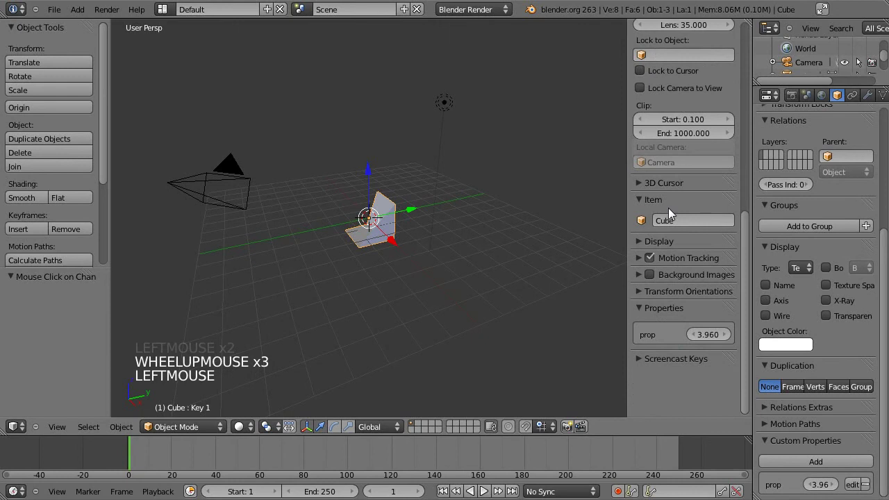
left_click(660, 200)
scroll(670, 181, "up", 2)
left_click(653, 142)
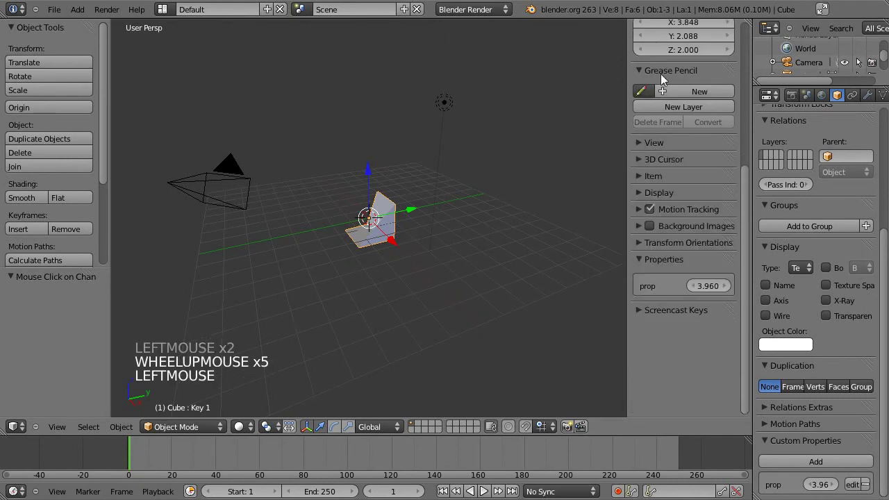
left_click(661, 72)
scroll(667, 80, "up", 12)
left_click(652, 28)
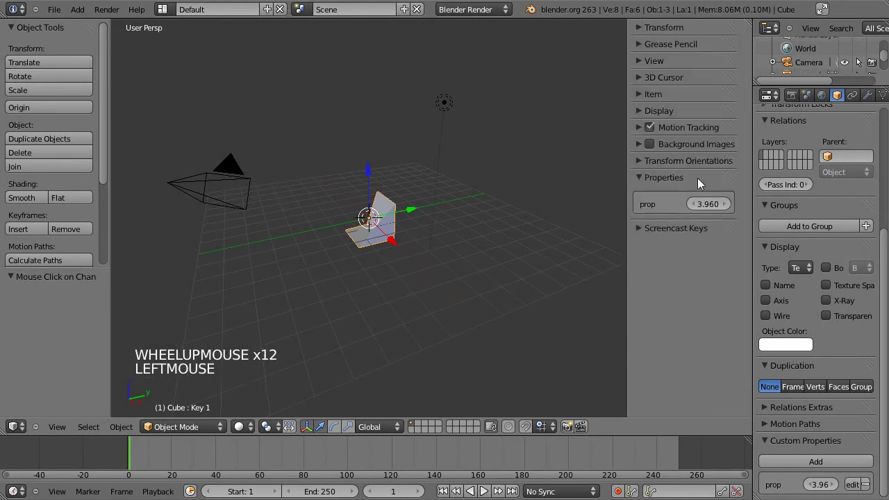
left_click_drag(715, 205, 737, 285)
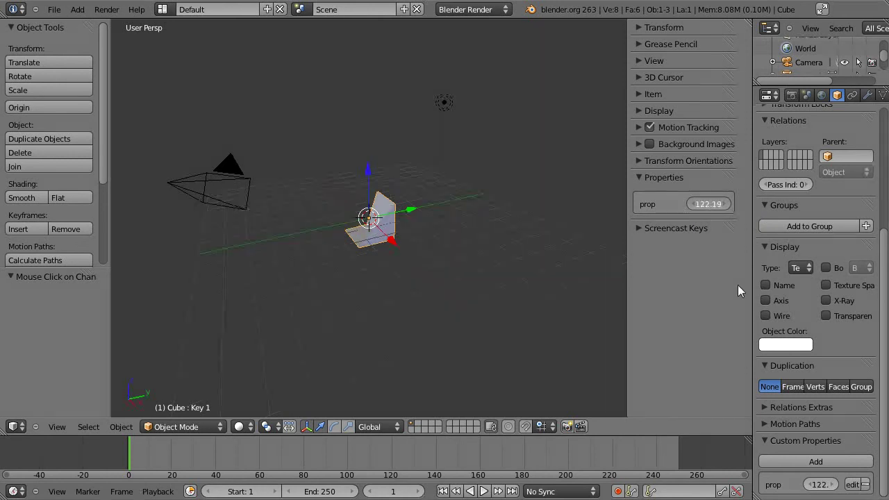
Step: Edit the prop custom property and set its value to 0.0
left_click(853, 485)
left_click(844, 397)
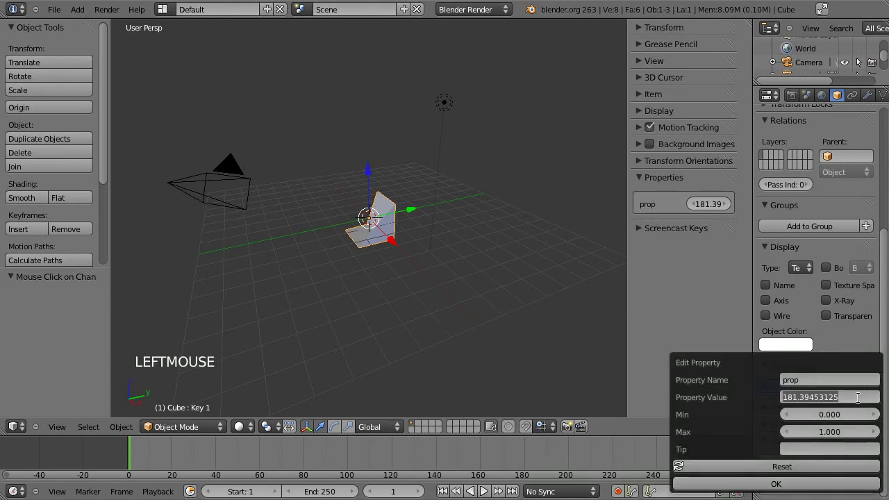
type("0")
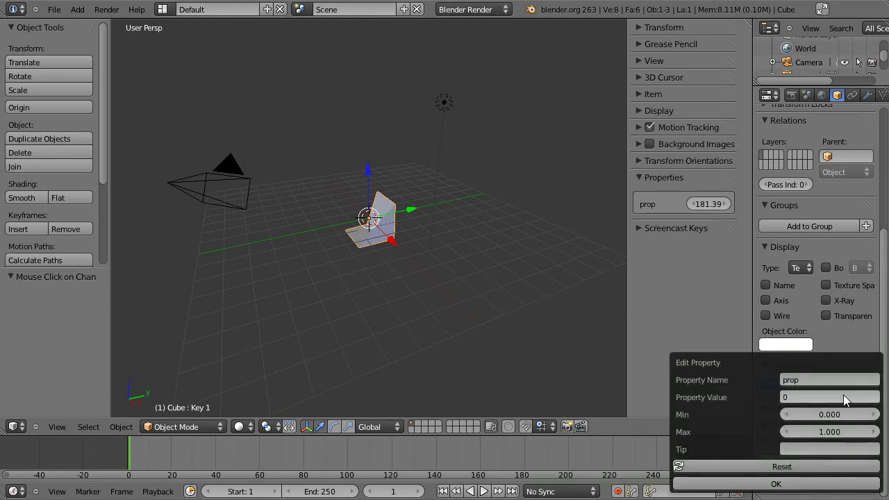
left_click(843, 395)
type(".")
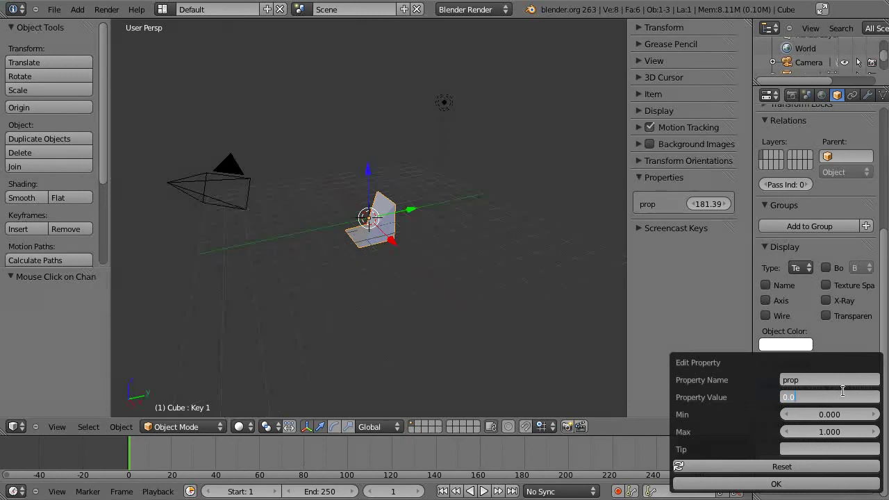
Step: Limit the prop custom property to a minimum of 0 and a maximum of 1.0, and apply the edits
left_click(838, 430)
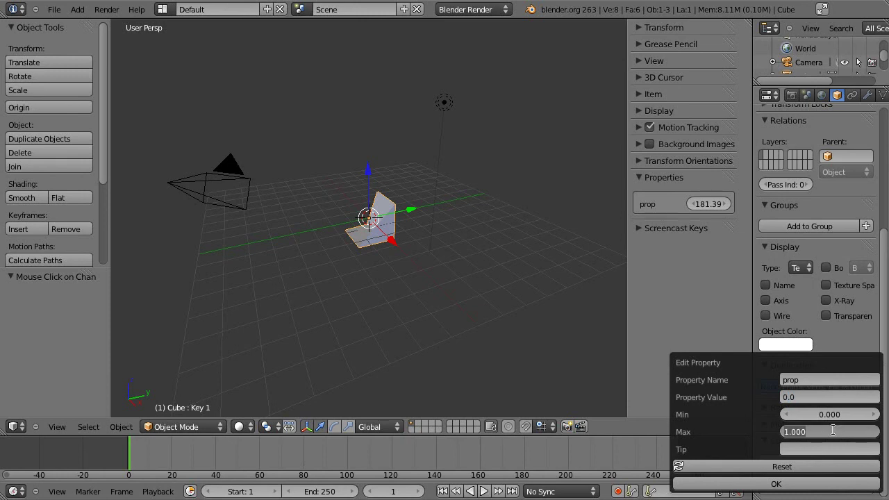
type("1.0")
key("Return")
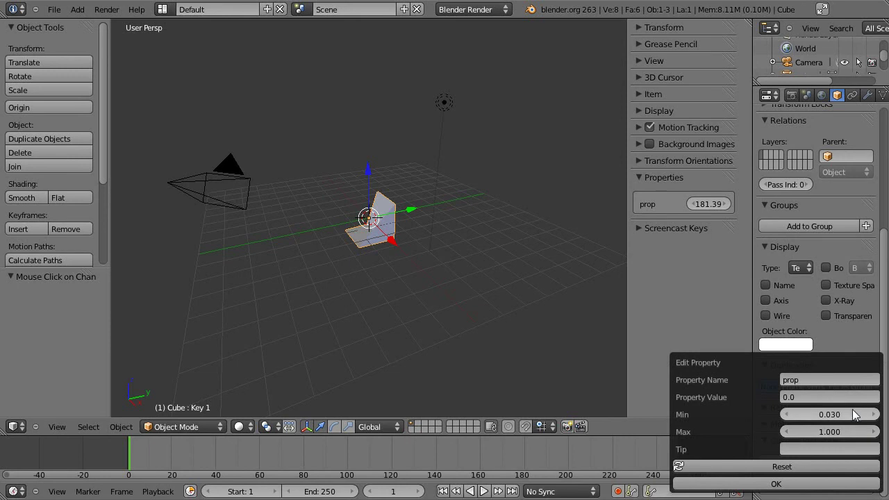
left_click(863, 414)
type("0")
key("Return")
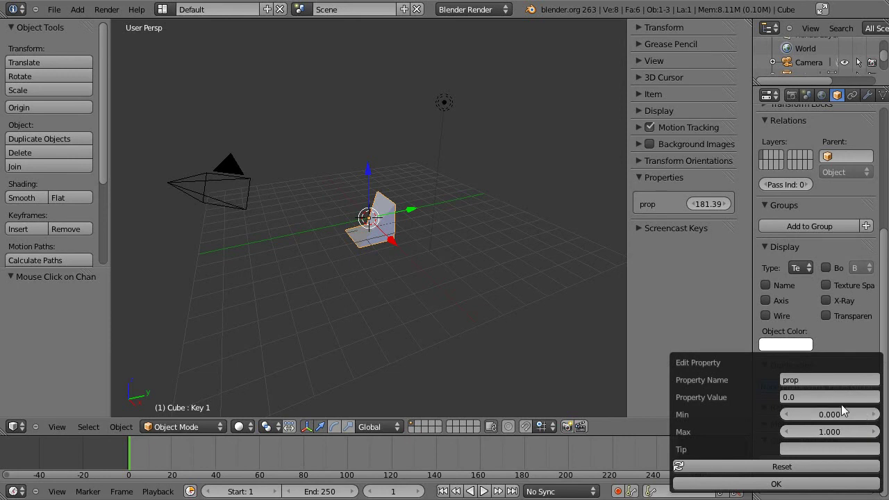
left_click(825, 468)
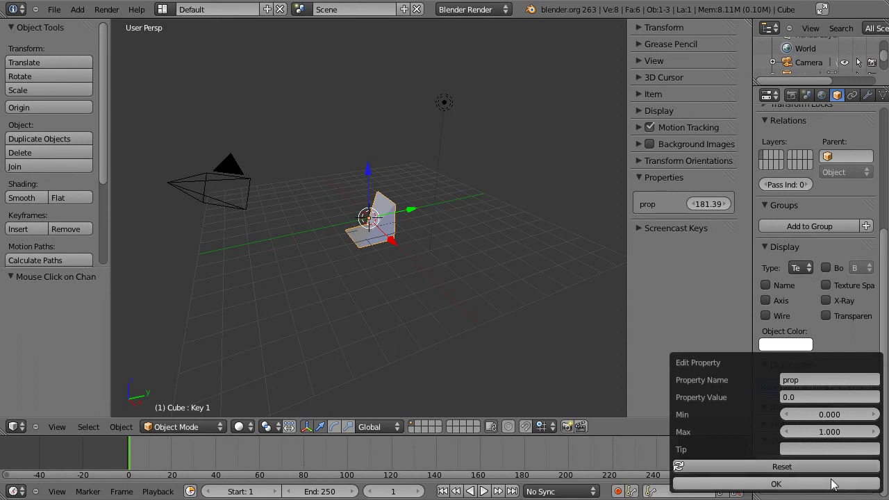
left_click(831, 484)
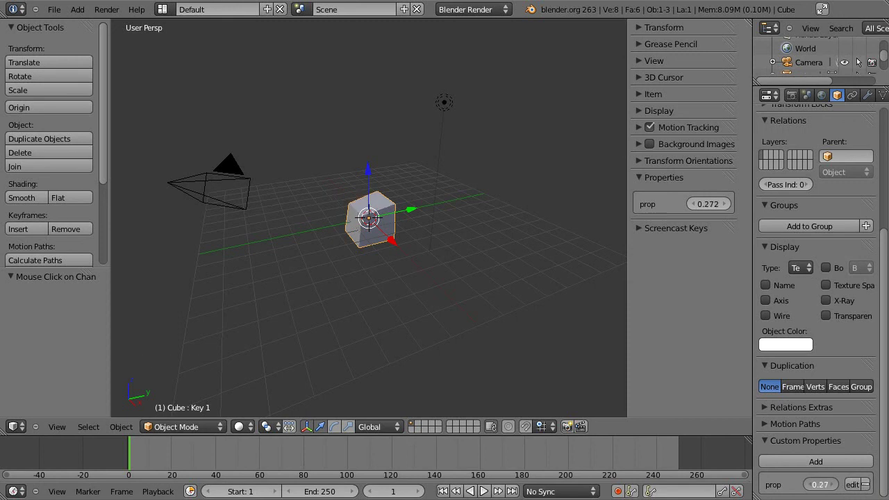
Step: Scrub the prop value through its range to test the cube's deformation, ending at 0
mouse_move(710, 206)
left_mouse_down()
mouse_move(852, 299)
mouse_move(706, 271)
mouse_move(715, 209)
left_mouse_up()
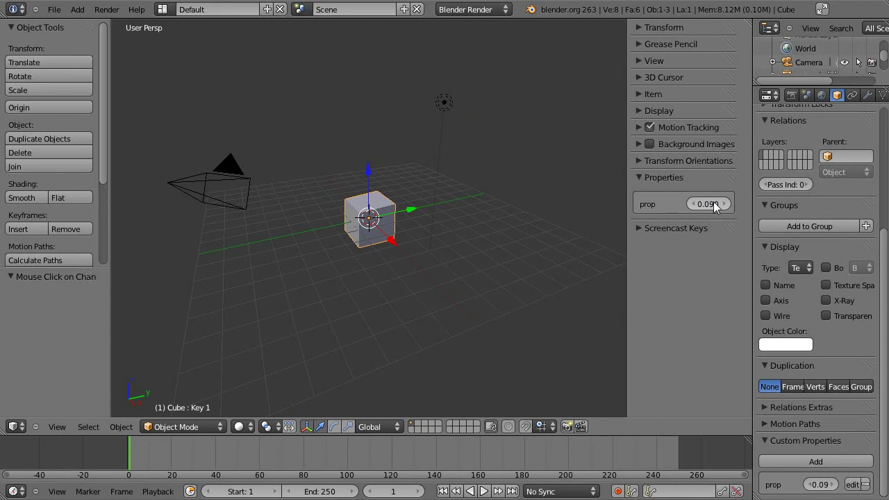
left_click_drag(708, 203, 628, 220)
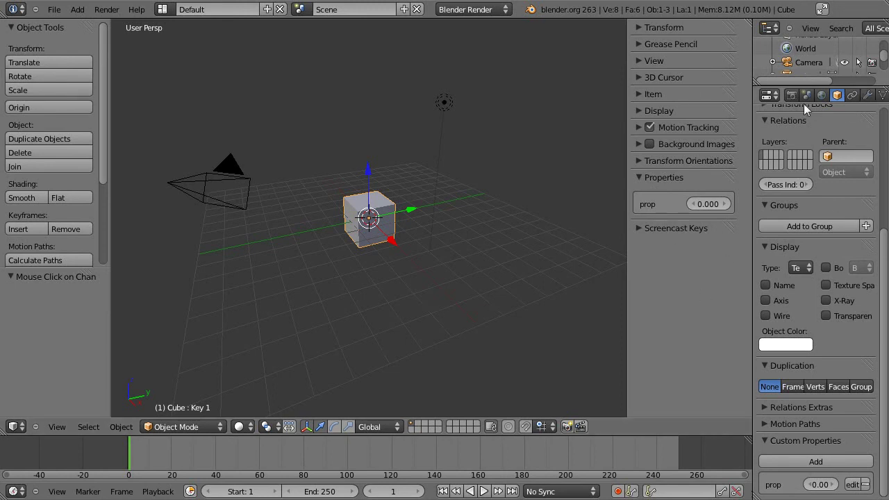
Step: Examine the cube's mesh data settings, including its shape keys and Custom Properties section, and return to the object settings
scroll(839, 94, "down", 2)
left_click(855, 94)
scroll(780, 286, "down", 15)
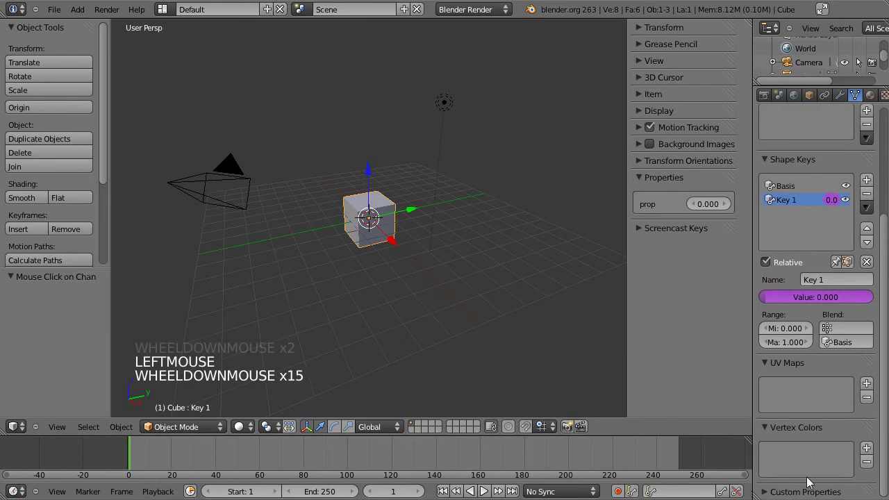
left_click(766, 492)
scroll(798, 396, "down", 5)
scroll(838, 366, "up", 11)
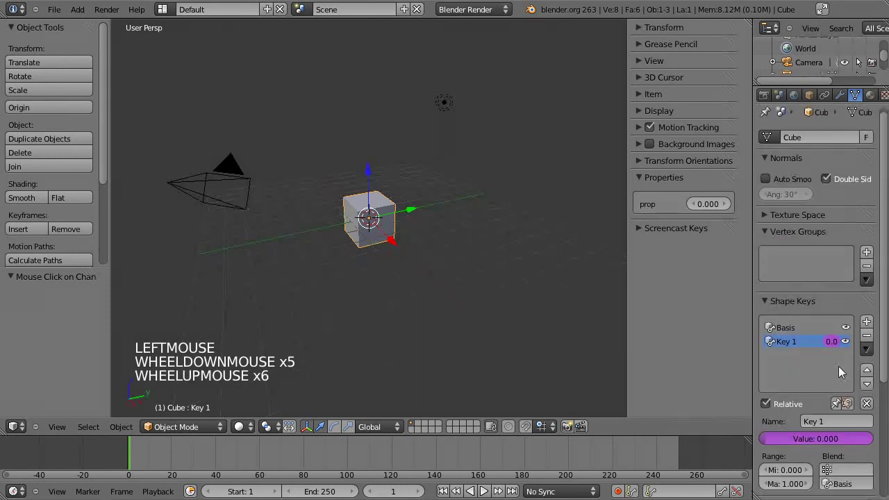
left_click(808, 96)
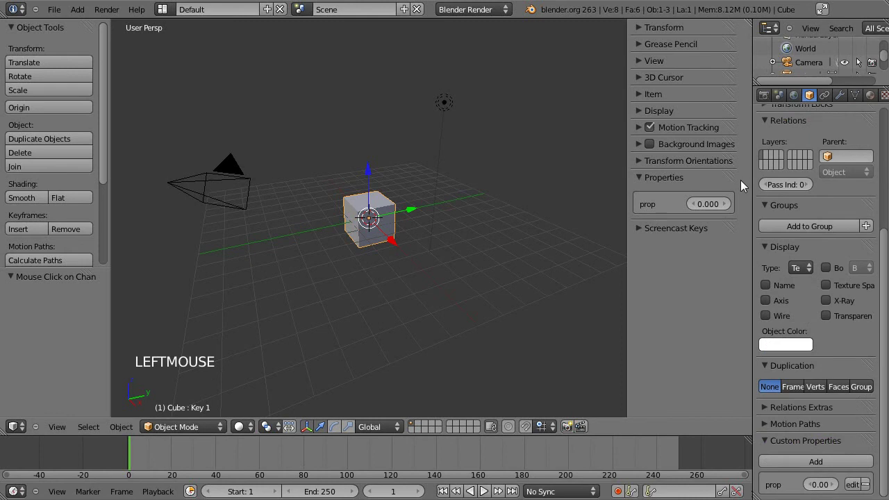